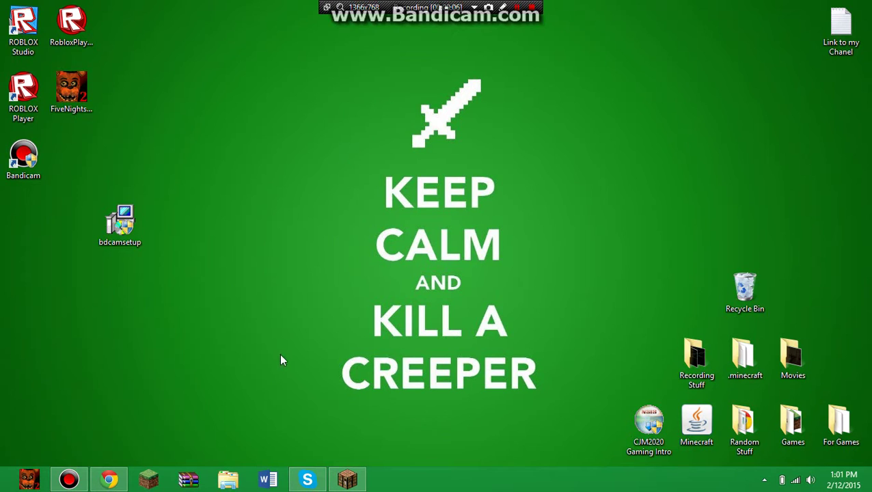
Step: Rearrange the desktop icons and drop the Bandicam shortcut onto the Recording Stuff folder
{"action": "left_click_drag", "start_coordinate": [534, 67], "coordinate": [361, 388]}
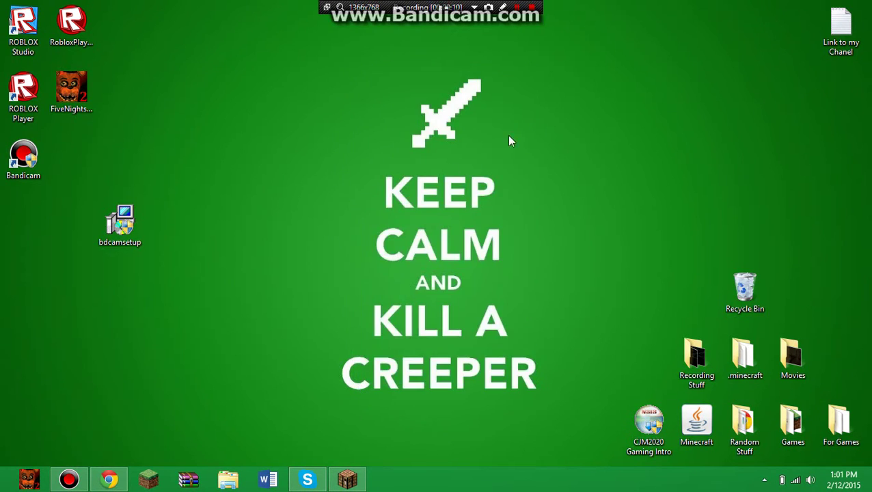
{"action": "left_click_drag", "start_coordinate": [446, 110], "coordinate": [606, 103]}
{"action": "left_click", "coordinate": [120, 225]}
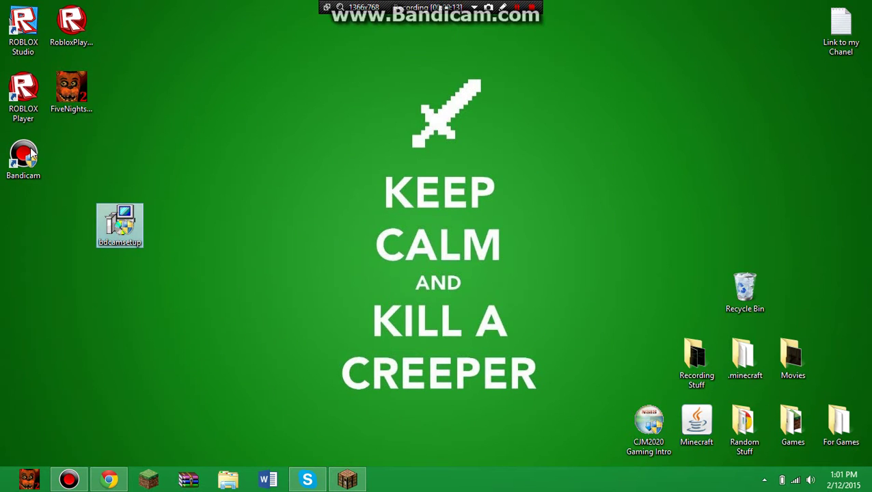
{"action": "left_click_drag", "start_coordinate": [23, 158], "coordinate": [709, 373]}
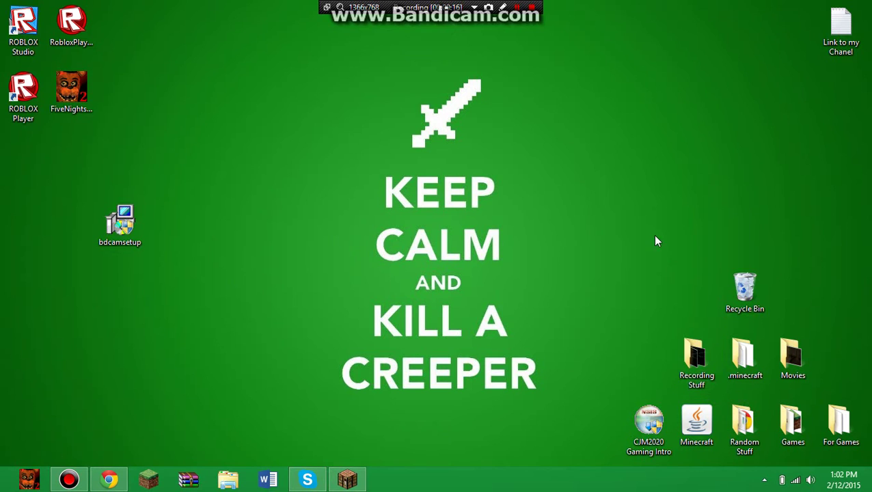
Step: Open the Recording Stuff folder to check that the Bandicam shortcut is inside
{"action": "double_click", "coordinate": [692, 355]}
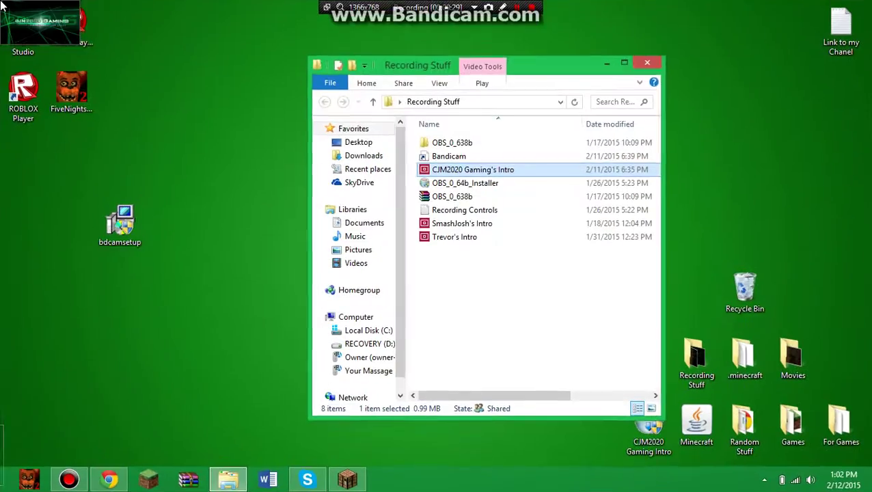
Step: Minimize the Recording Stuff window and check the $39 Bandicam single-PC licence price in Chrome
{"action": "left_click", "coordinate": [605, 63]}
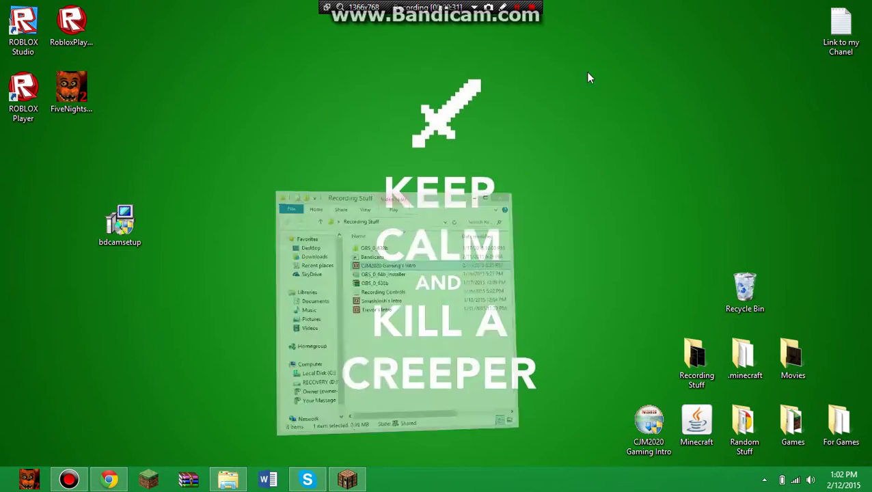
{"action": "left_click", "coordinate": [110, 479]}
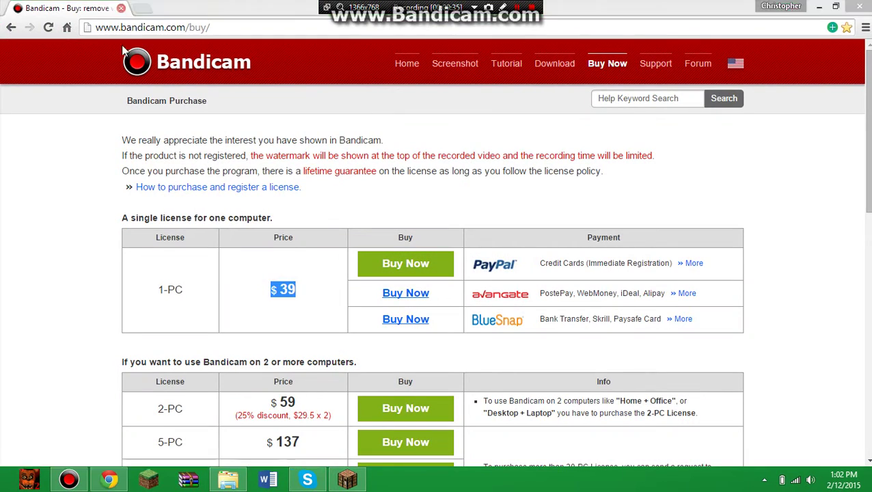
{"action": "left_click", "coordinate": [122, 480]}
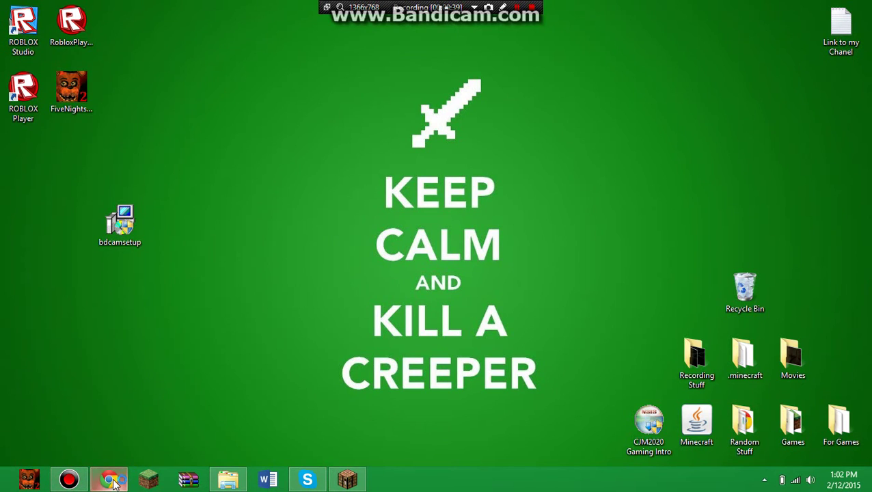
{"action": "mouse_move", "coordinate": [109, 479]}
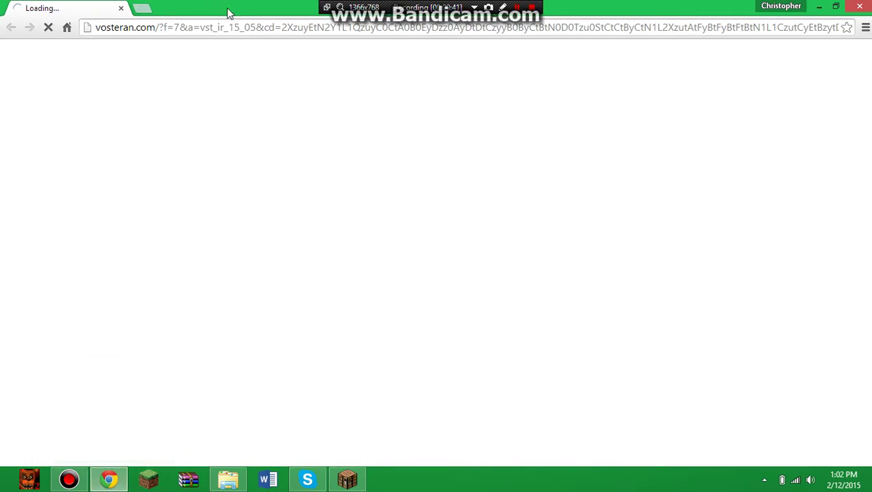
Step: Load flixpress.com in Chrome's address bar, closing an accidentally opened new tab
{"action": "left_click", "coordinate": [231, 32]}
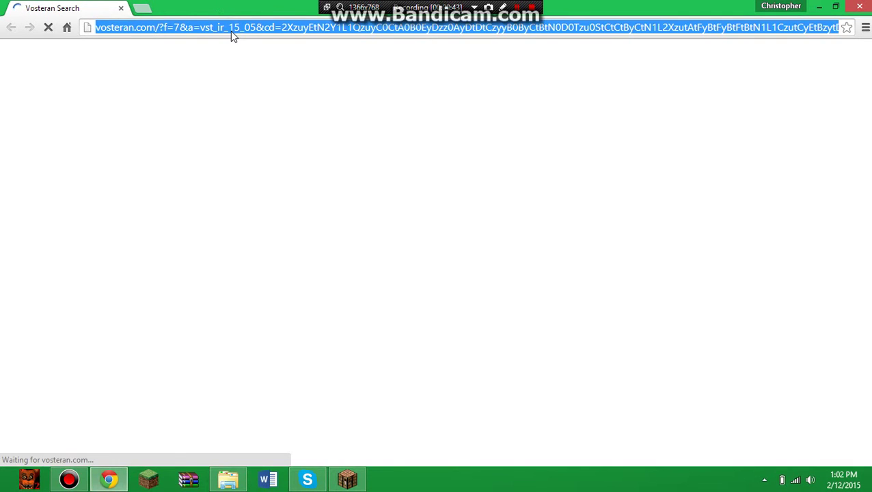
{"action": "type", "text": "flixpress.com/MyAccount.aspx"}
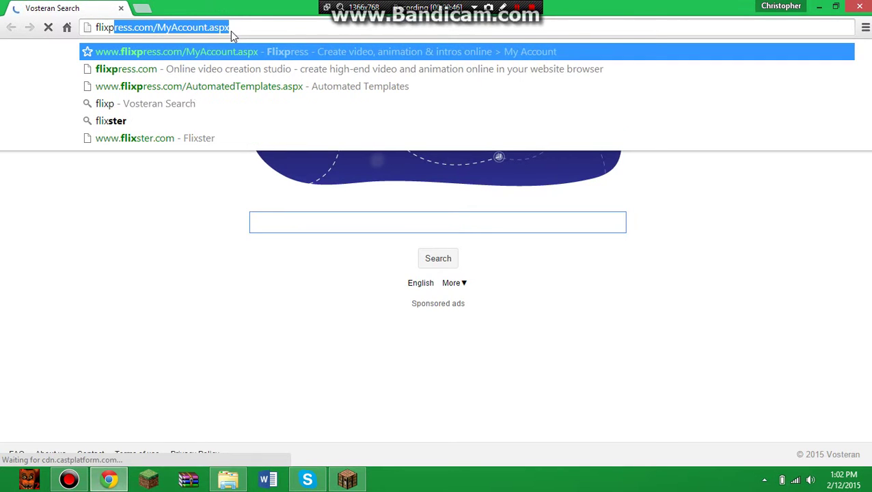
{"action": "key", "text": "ctrl+t"}
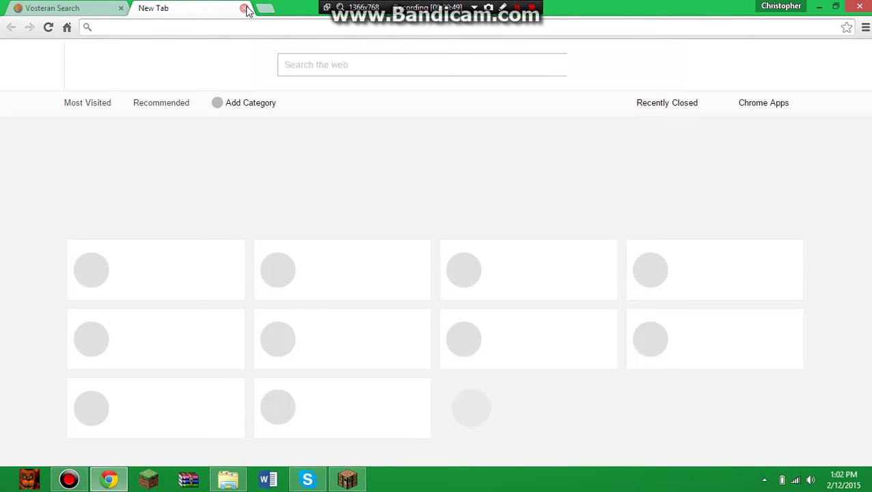
{"action": "left_click", "coordinate": [244, 8]}
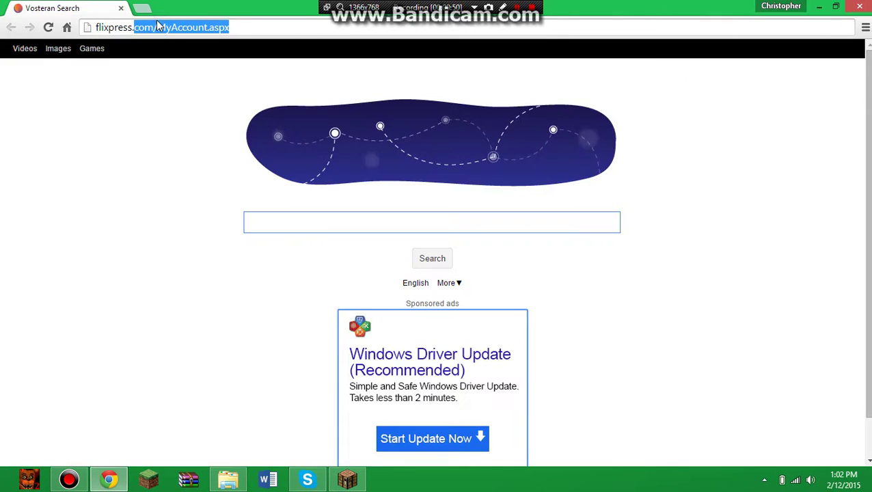
{"action": "type", "text": "."}
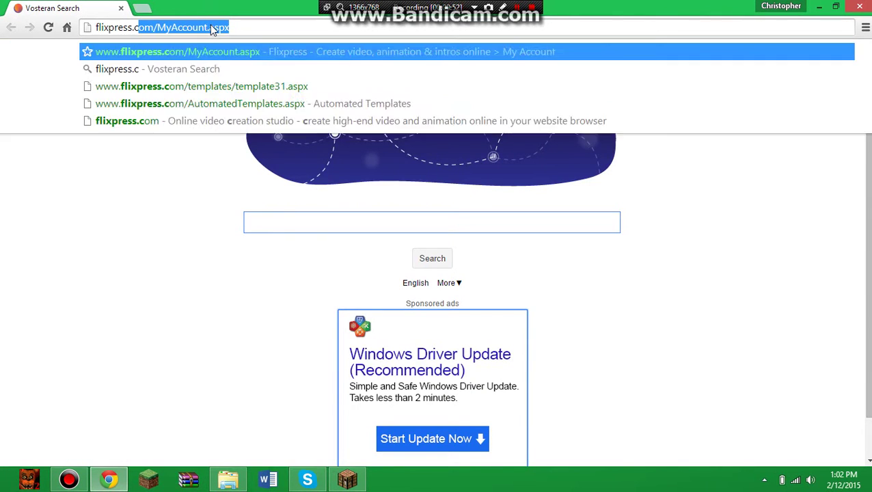
{"action": "type", "text": "com"}
{"action": "key", "text": "Delete"}
{"action": "key", "text": "Return"}
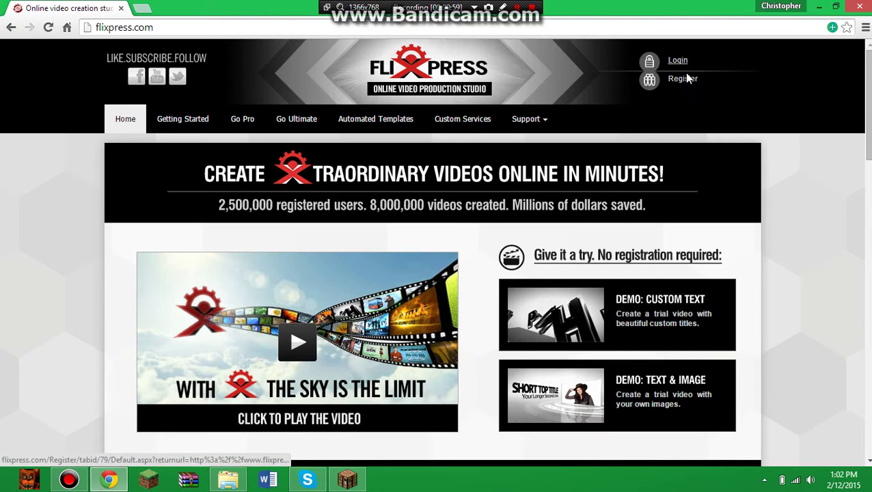
Step: Log in to Flixpress with the account username and password
{"action": "left_click", "coordinate": [676, 62]}
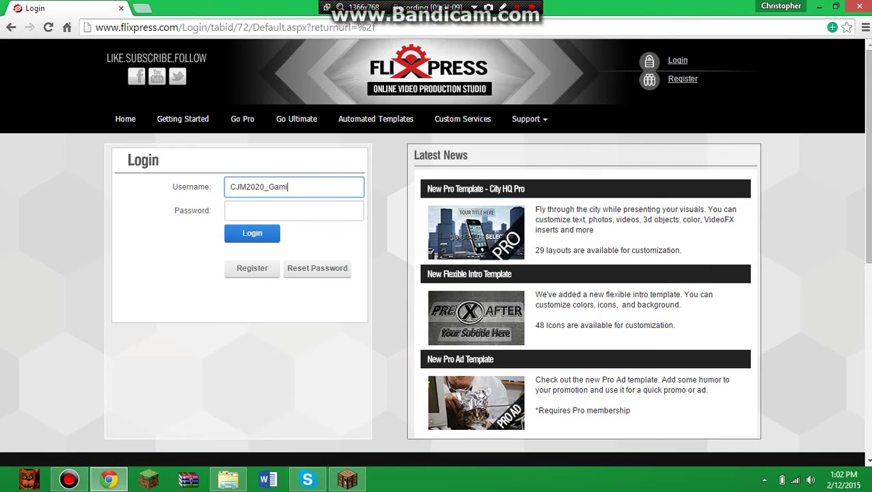
{"action": "key", "text": "Tab"}
{"action": "type", "text": "•••••••"}
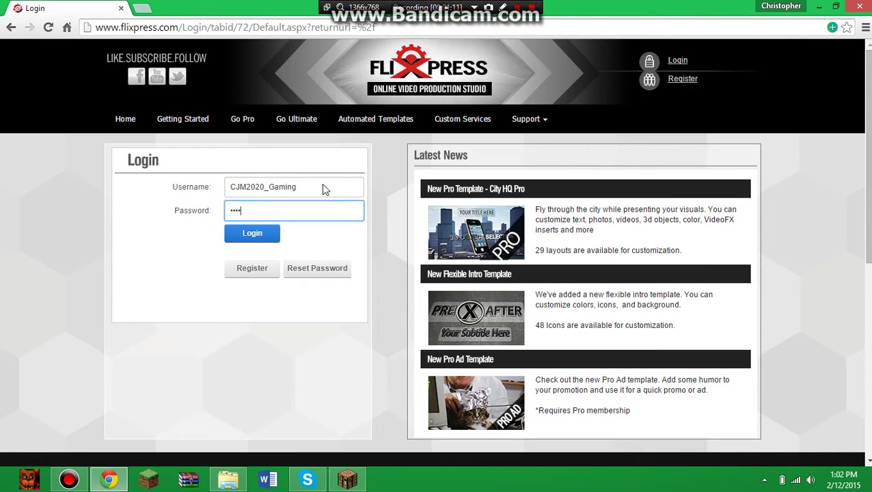
{"action": "type", "text": "•"}
{"action": "left_click", "coordinate": [244, 239]}
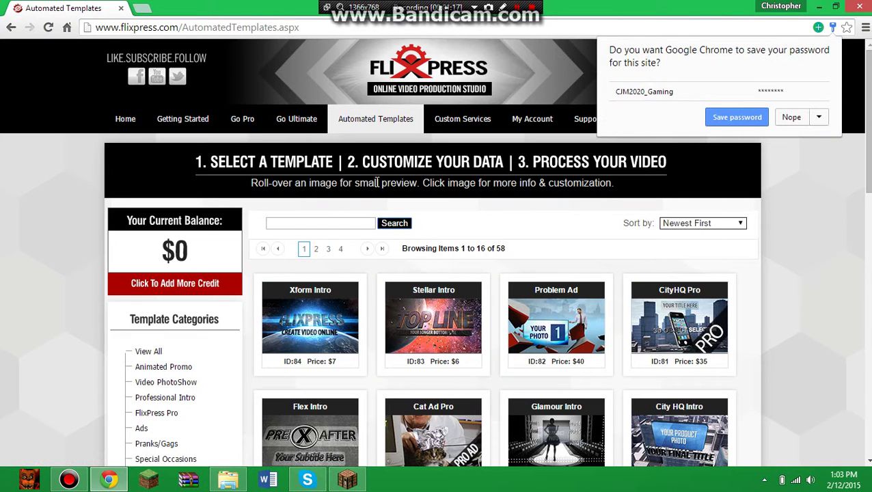
Step: Decline Chrome's save-password prompt and filter the templates to Free Templates
{"action": "left_click", "coordinate": [801, 124]}
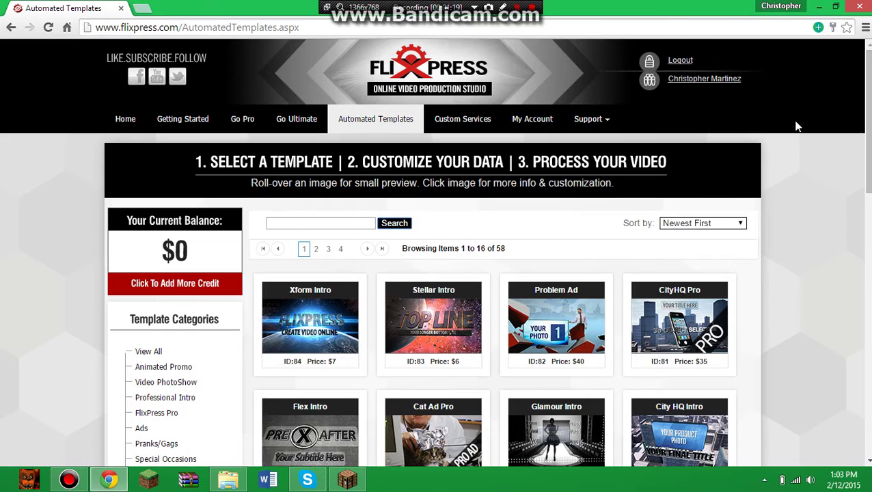
{"action": "scroll", "coordinate": [410, 229], "scroll_direction": "down", "scroll_amount": 3}
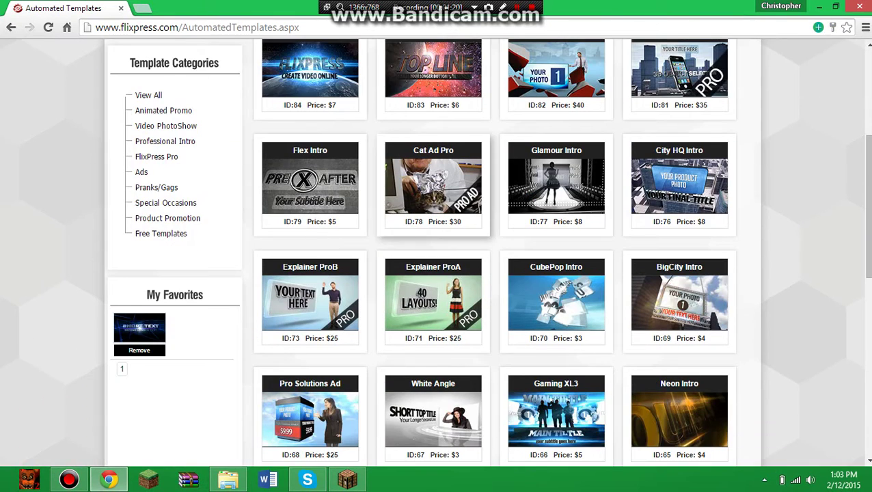
{"action": "left_click", "coordinate": [175, 235]}
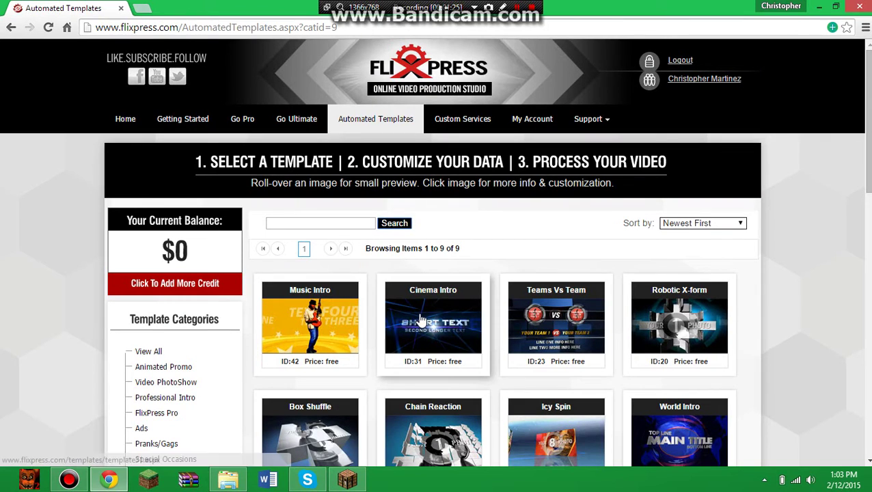
Step: Open the T31 Cinema Intro template details, priced at $0
{"action": "mouse_move", "coordinate": [424, 315]}
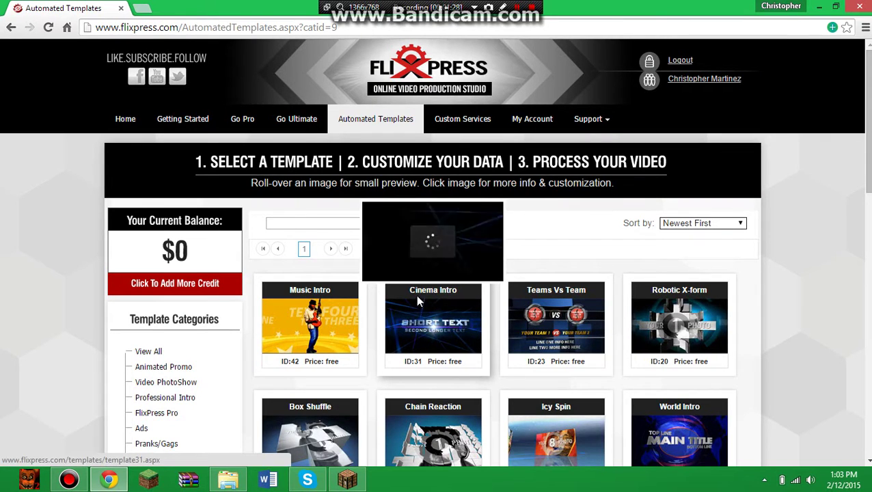
{"action": "scroll", "coordinate": [600, 331], "scroll_direction": "down", "scroll_amount": 2}
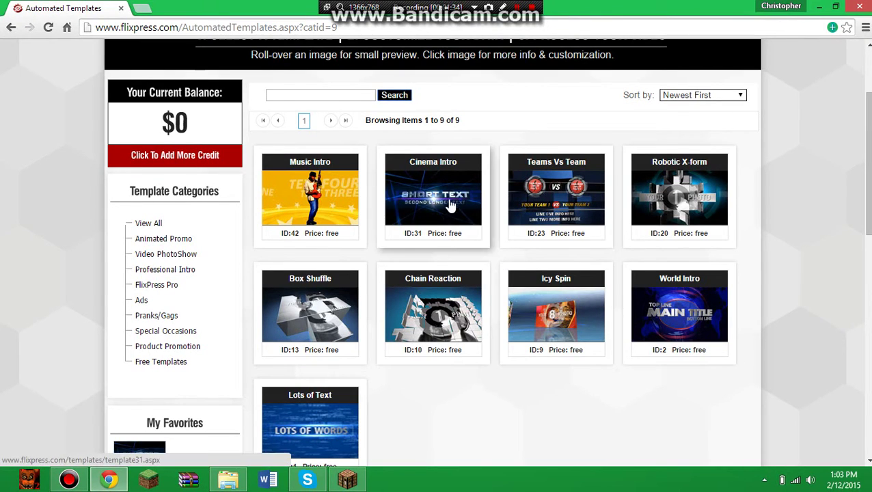
{"action": "mouse_move", "coordinate": [450, 196]}
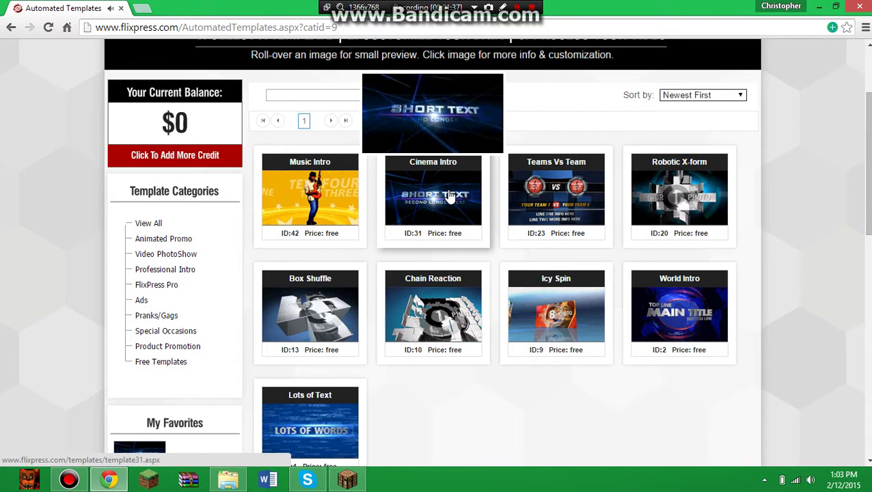
{"action": "left_click", "coordinate": [450, 196]}
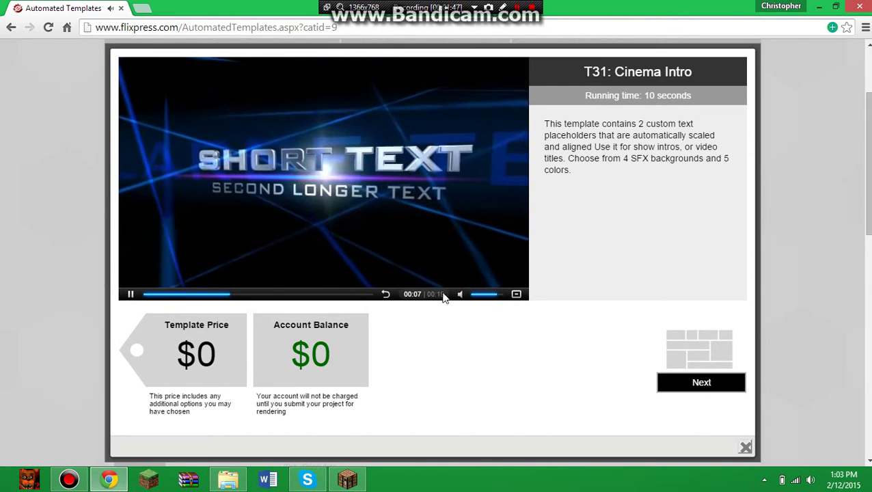
Step: Look over the T31 Cinema Intro preview and continue to its instructions
{"action": "scroll", "coordinate": [445, 301], "scroll_direction": "up", "scroll_amount": 2}
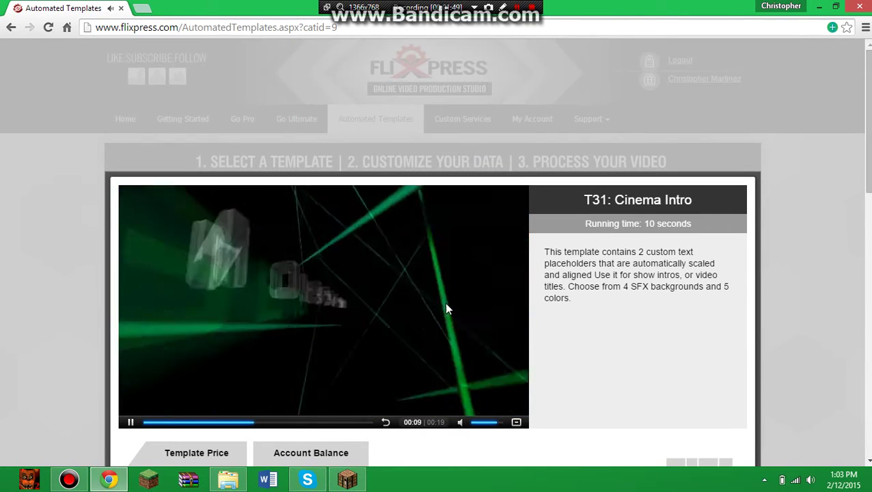
{"action": "scroll", "coordinate": [451, 325], "scroll_direction": "down", "scroll_amount": 3}
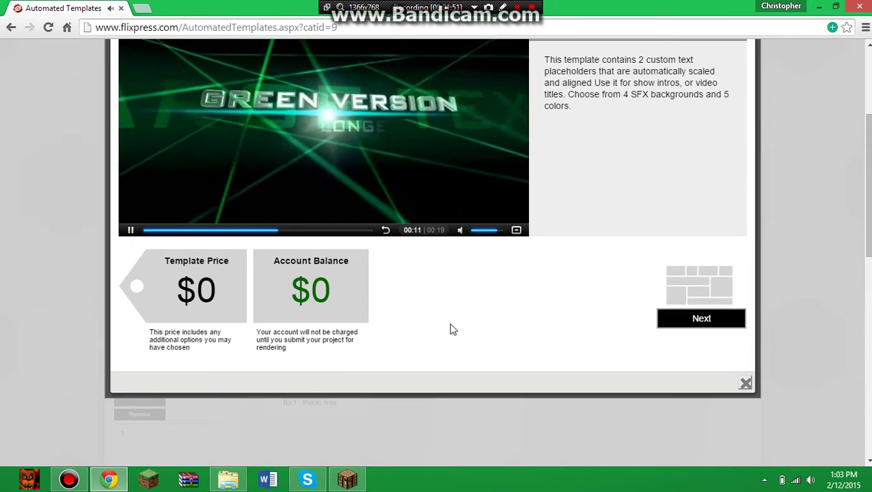
{"action": "scroll", "coordinate": [452, 329], "scroll_direction": "up", "scroll_amount": 1}
{"action": "left_click", "coordinate": [728, 394]}
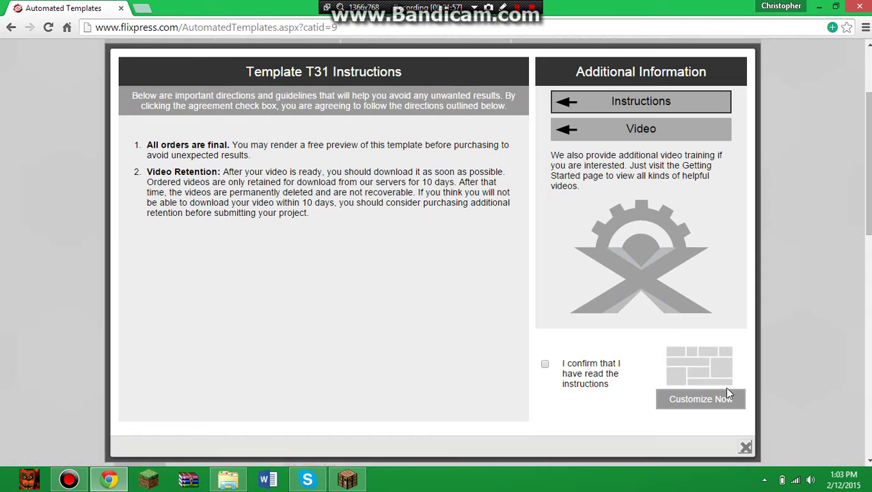
Step: Read the T31 instructions and tick 'I confirm that I have read the instructions'
{"action": "left_click_drag", "start_coordinate": [145, 171], "coordinate": [426, 278]}
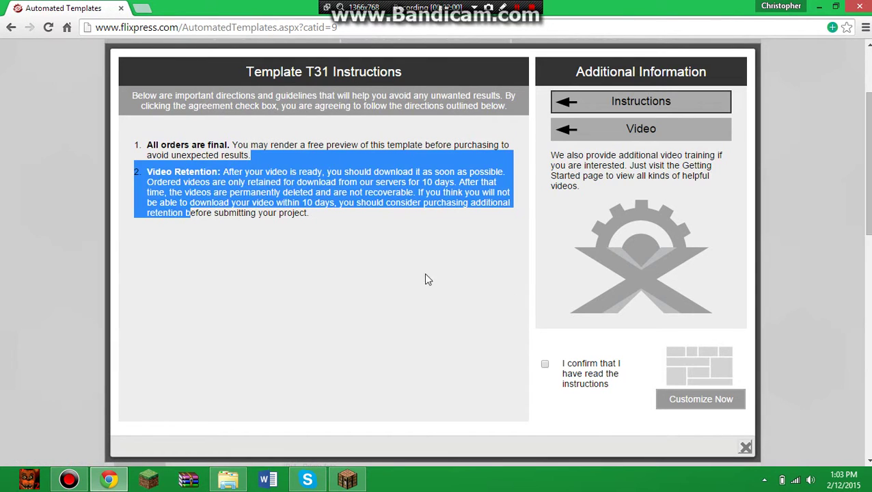
{"action": "left_click", "coordinate": [479, 309]}
{"action": "left_click", "coordinate": [545, 364]}
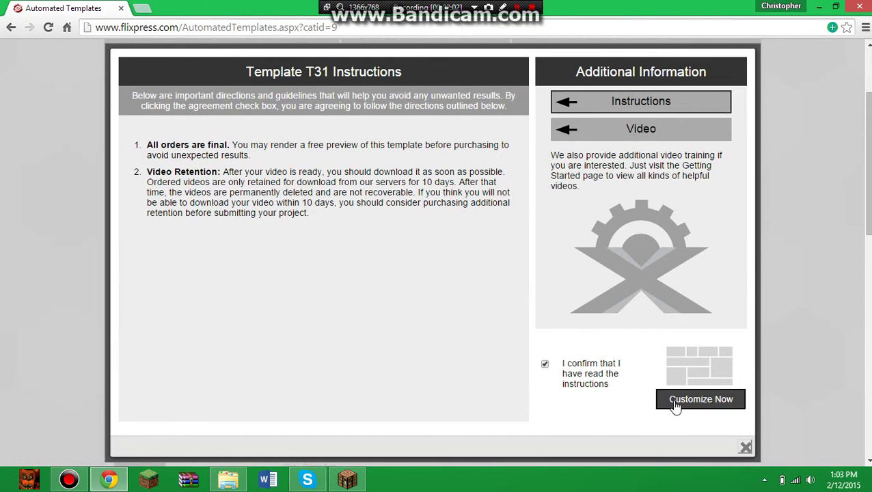
Step: Open the customization form and set the intro colour to green
{"action": "left_click", "coordinate": [675, 404]}
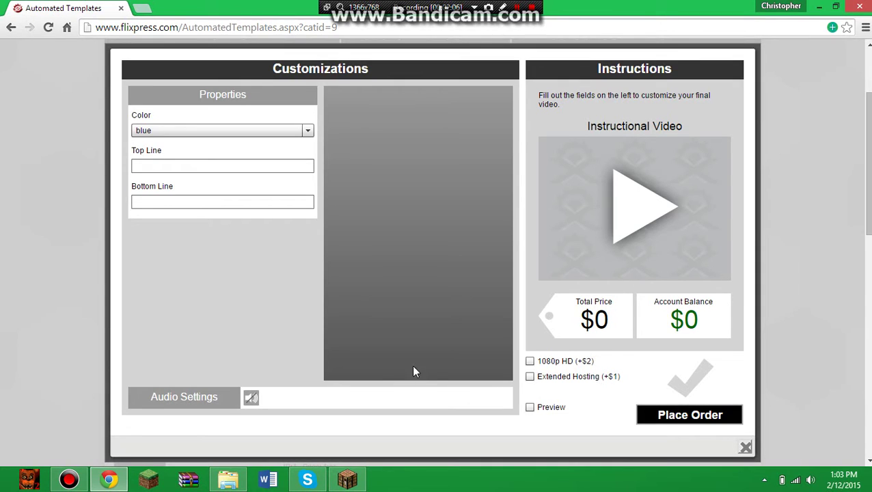
{"action": "left_click", "coordinate": [246, 132]}
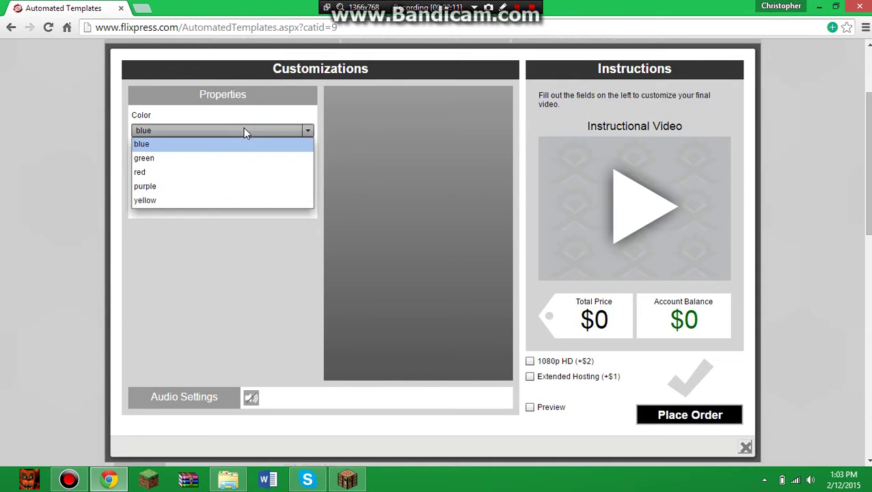
{"action": "left_click", "coordinate": [231, 157]}
Step: Enter top line 'CJM2020 Gaming', tagline 'TUTORIALS | GAMING | OTHER STUFF', and add Extended Hosting (+$1)
{"action": "left_click", "coordinate": [233, 163]}
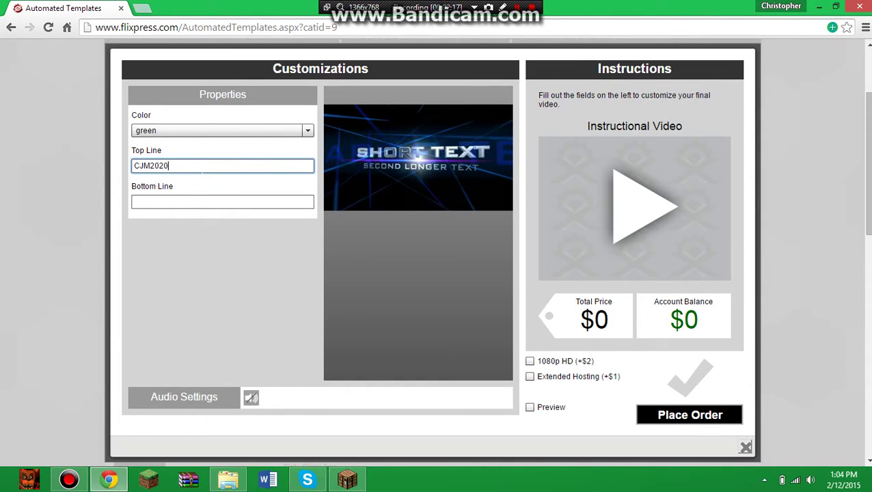
{"action": "left_click", "coordinate": [175, 199]}
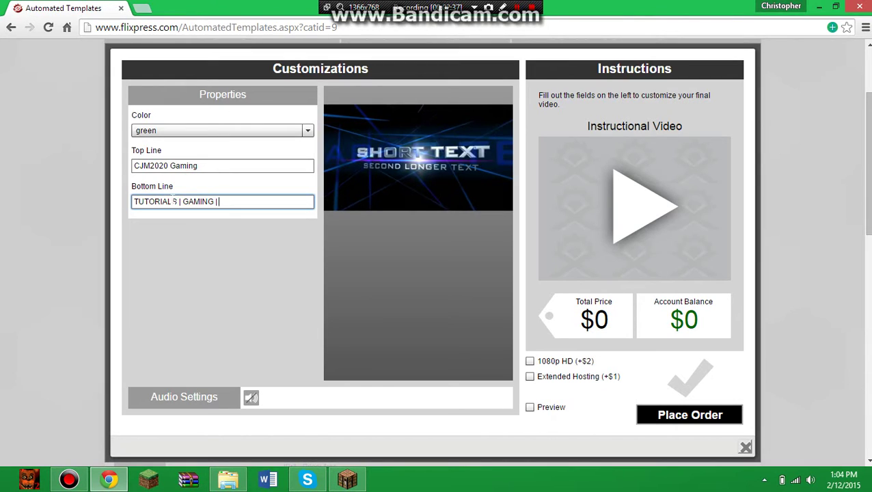
{"action": "type", "text": "ER STUFF"}
{"action": "left_click", "coordinate": [531, 378]}
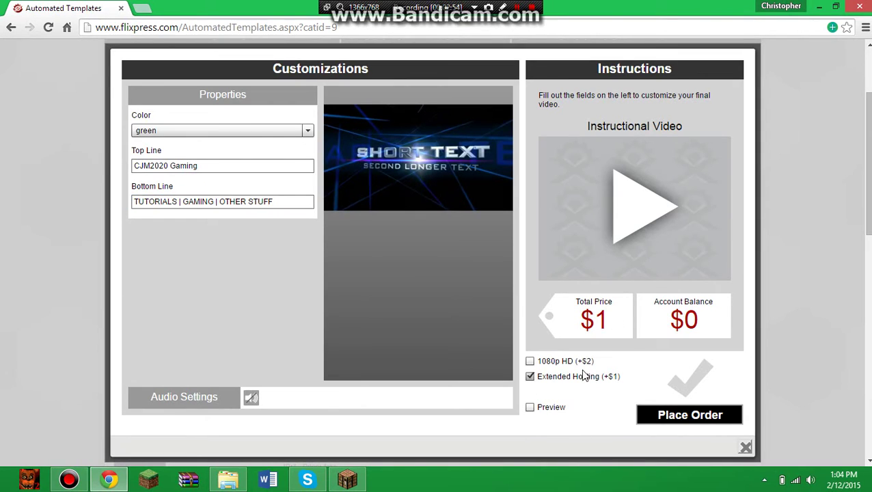
Step: Turn off 1080p HD and Extended Hosting for a $0 total, then place and confirm the order
{"action": "left_click", "coordinate": [530, 362]}
{"action": "left_click", "coordinate": [531, 378]}
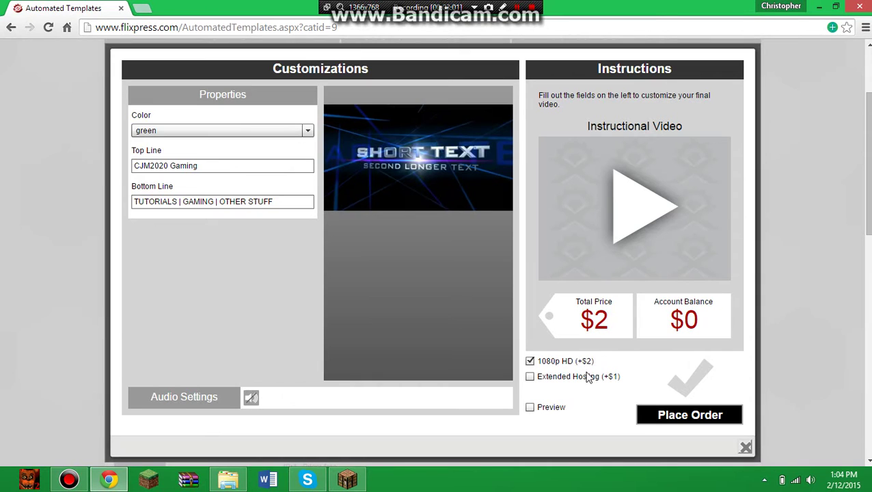
{"action": "left_click", "coordinate": [539, 364]}
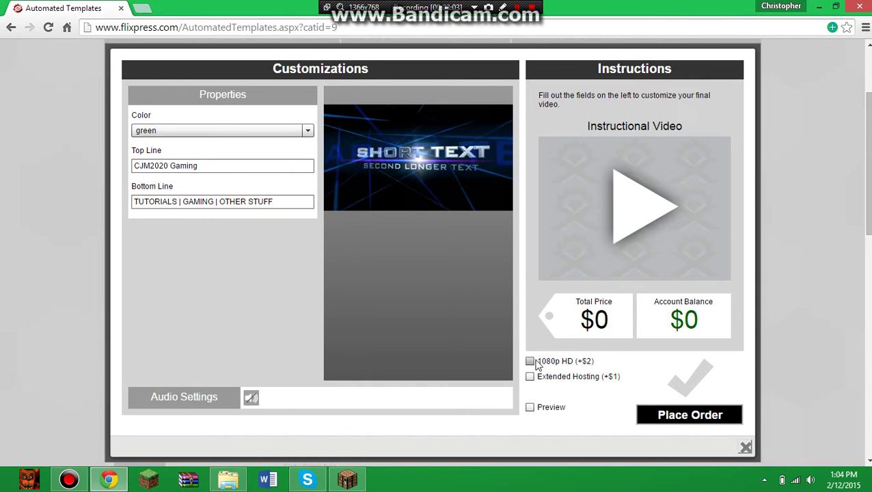
{"action": "left_click", "coordinate": [672, 417]}
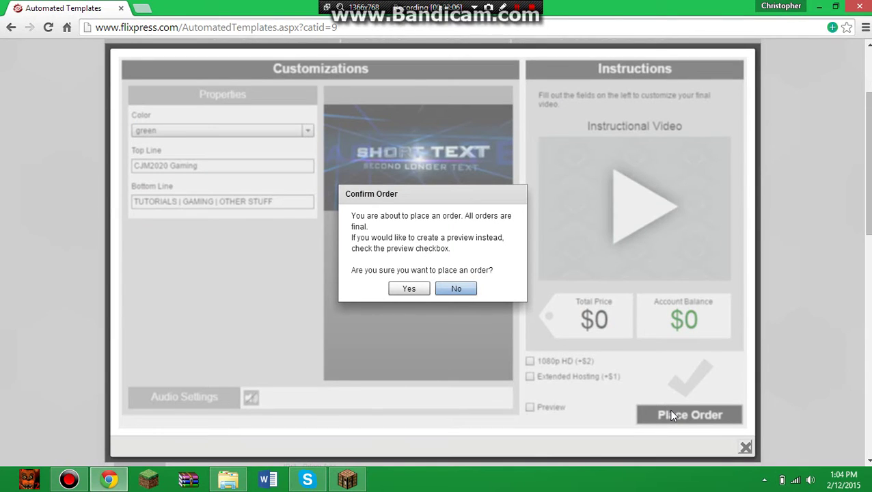
{"action": "left_click", "coordinate": [407, 290]}
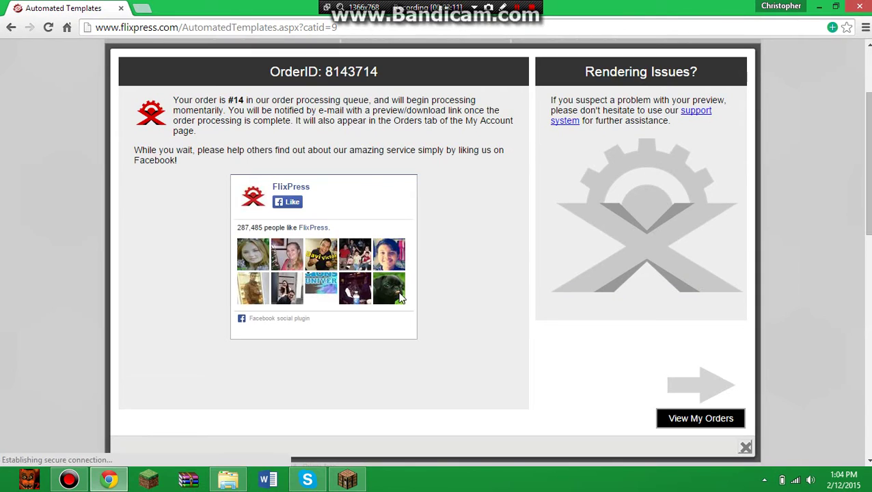
Step: Download the newest order's SD MP4 from My Orders, then minimize Chrome
{"action": "left_click", "coordinate": [717, 425]}
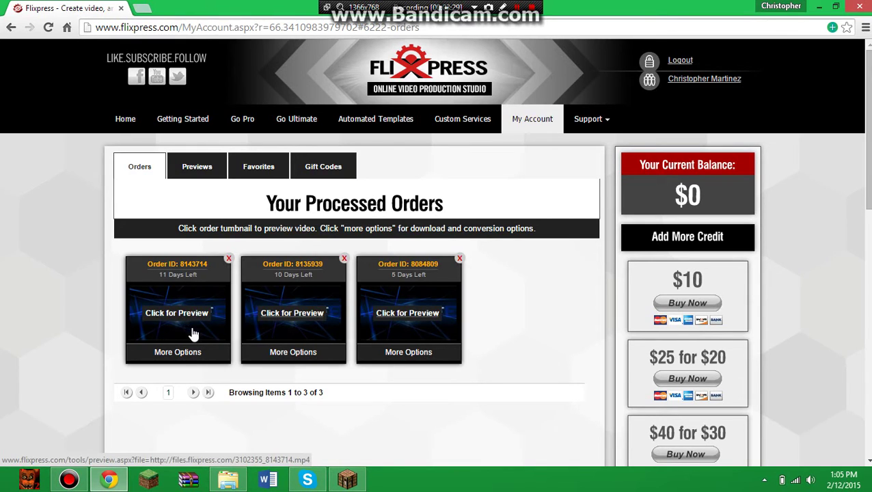
{"action": "left_click", "coordinate": [182, 353]}
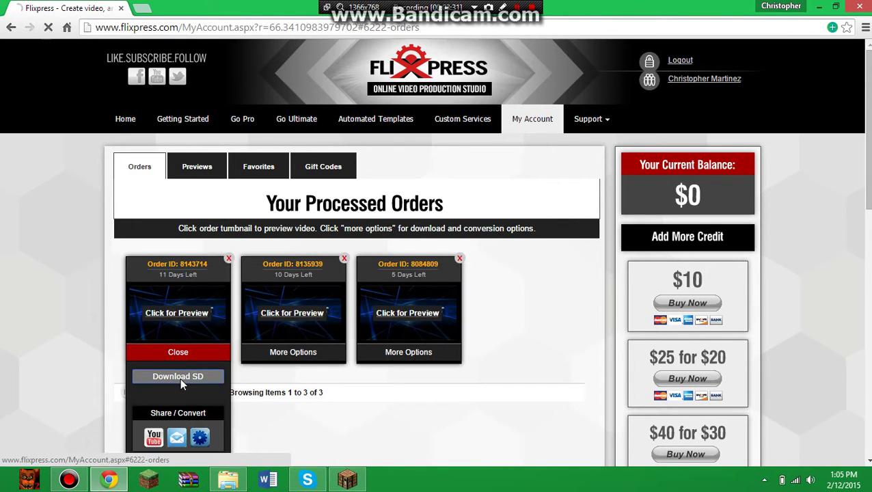
{"action": "left_click", "coordinate": [180, 378]}
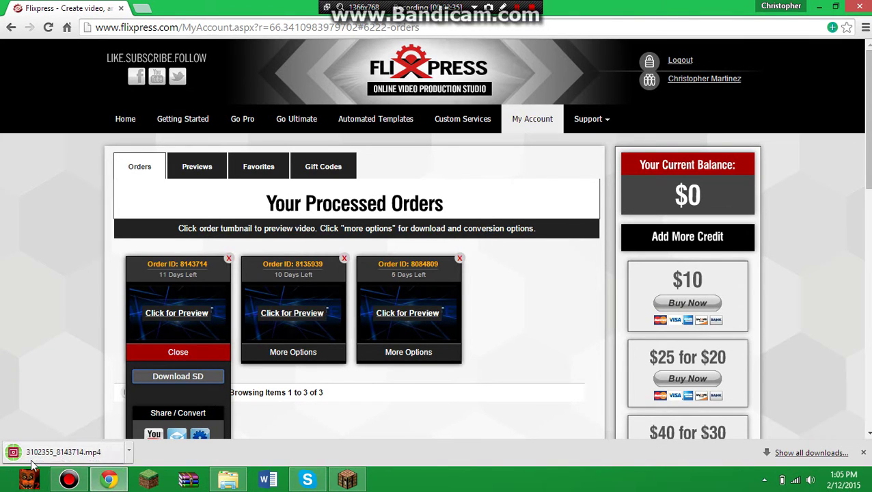
{"action": "left_click", "coordinate": [864, 453]}
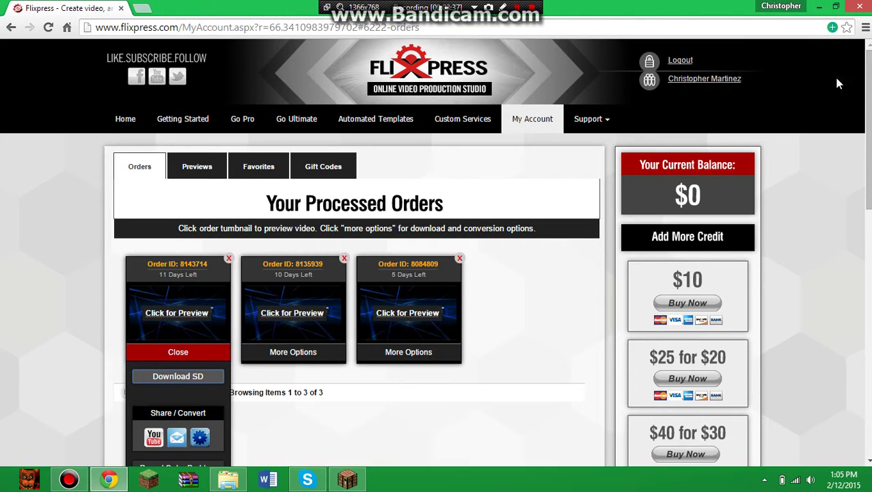
{"action": "left_click", "coordinate": [815, 6]}
Step: Play video 3102355_8143714 from Downloads, showing 'CJM2020 Gaming' with its tagline, then close the folder window
{"action": "left_click", "coordinate": [228, 479]}
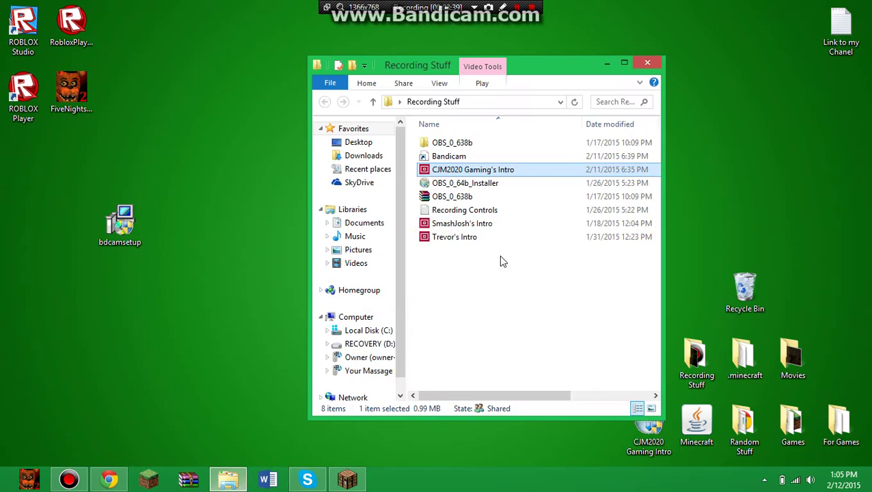
{"action": "left_click", "coordinate": [376, 157]}
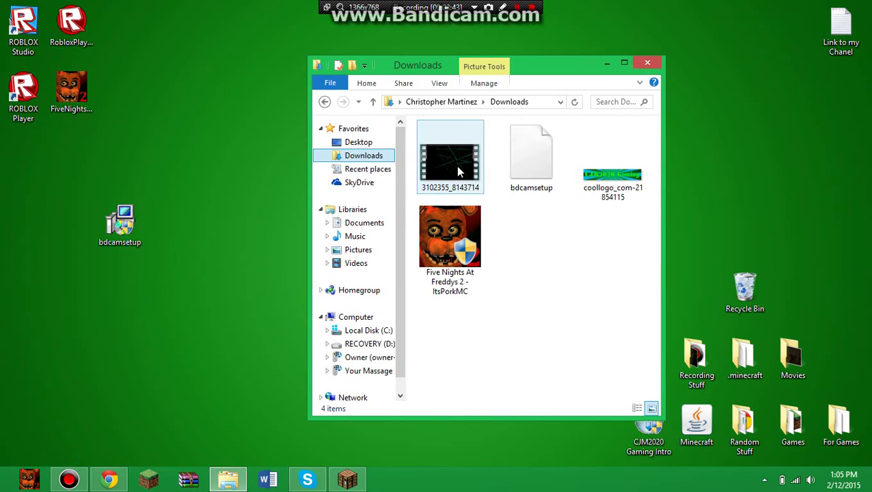
{"action": "double_click", "coordinate": [459, 168]}
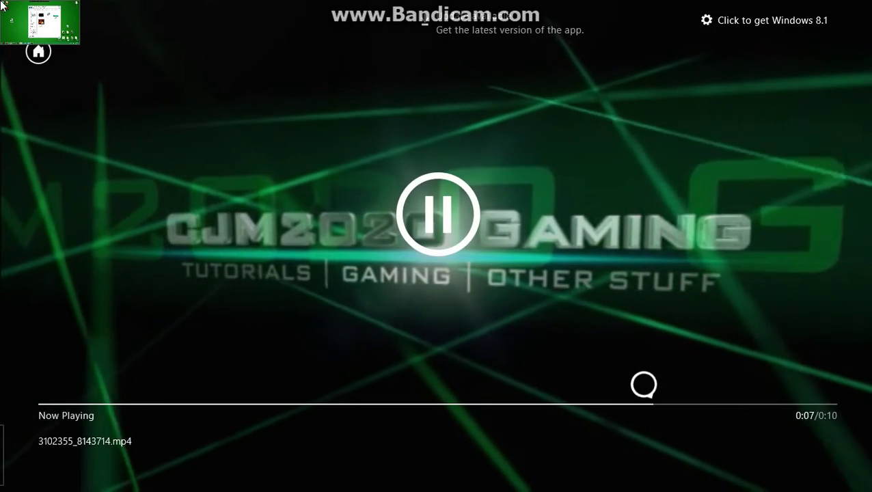
{"action": "left_click", "coordinate": [2, 5]}
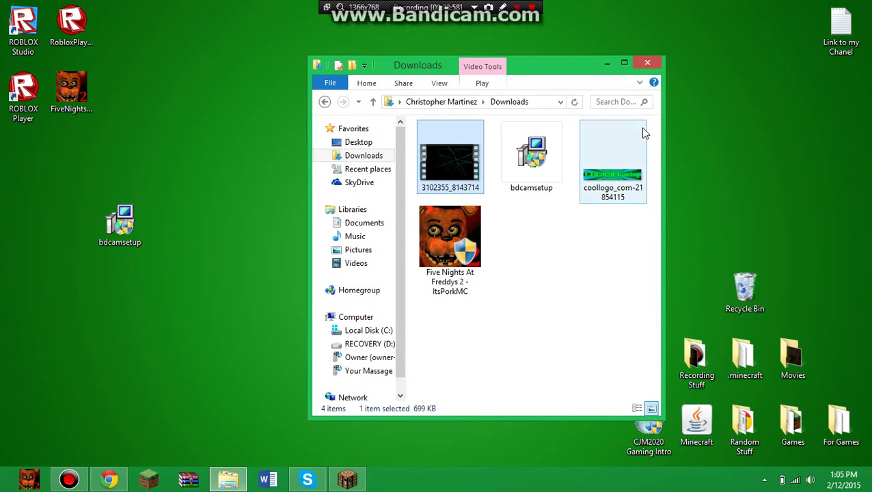
{"action": "left_click", "coordinate": [644, 63]}
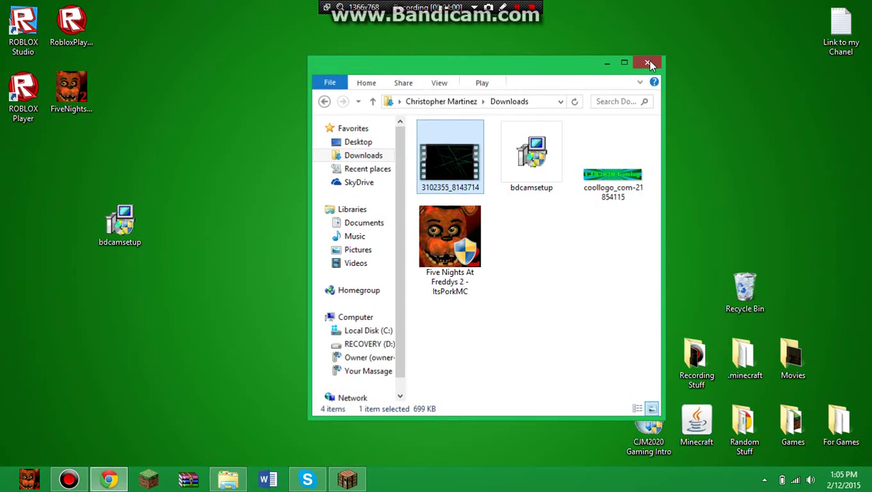